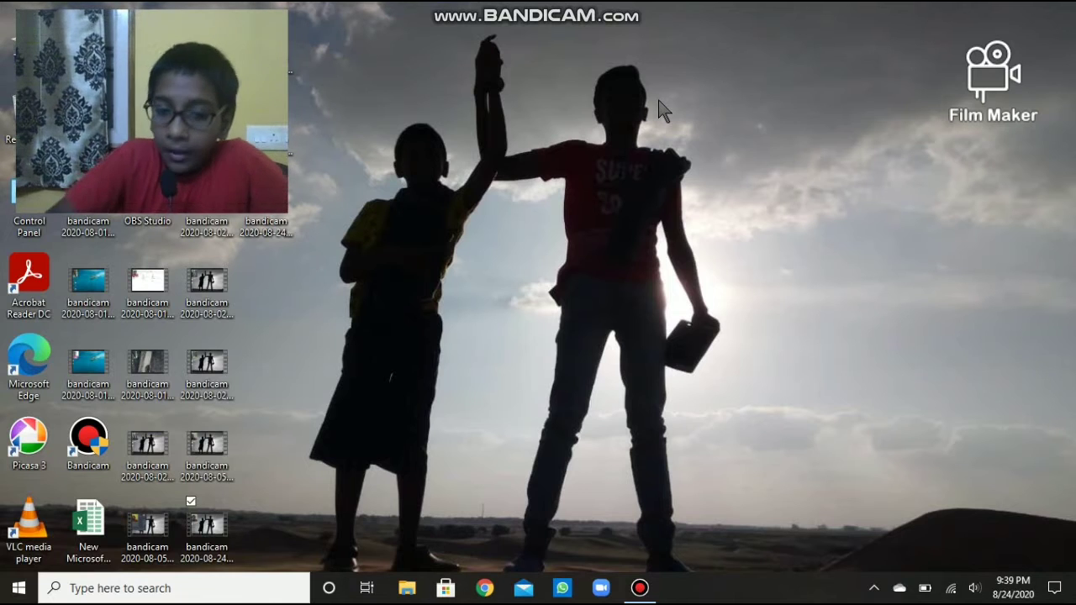
Find Paint through the system search and open it.
left_click(112, 598)
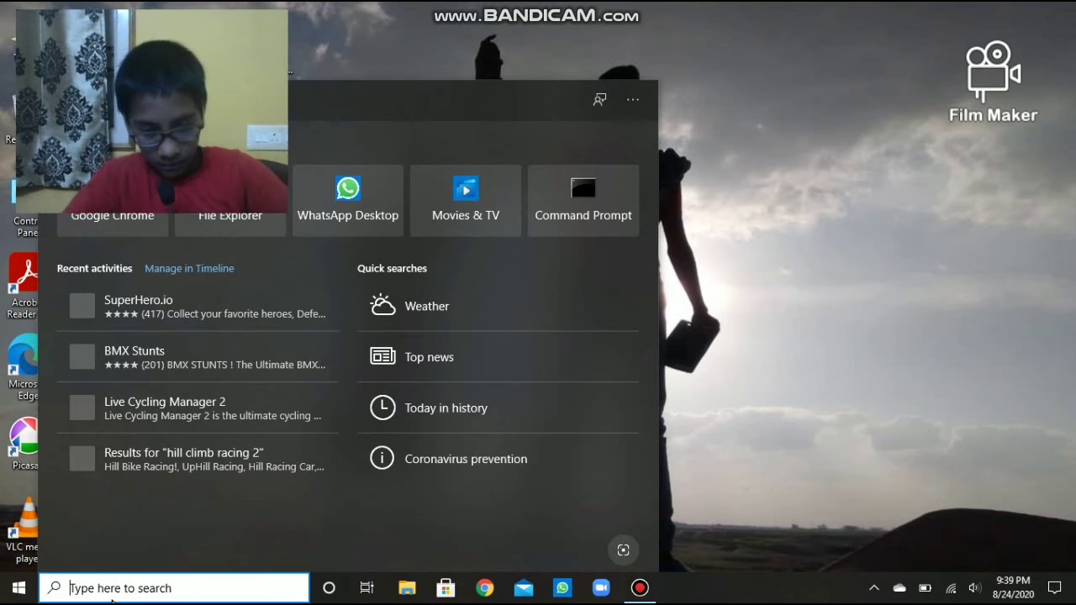
type("pai")
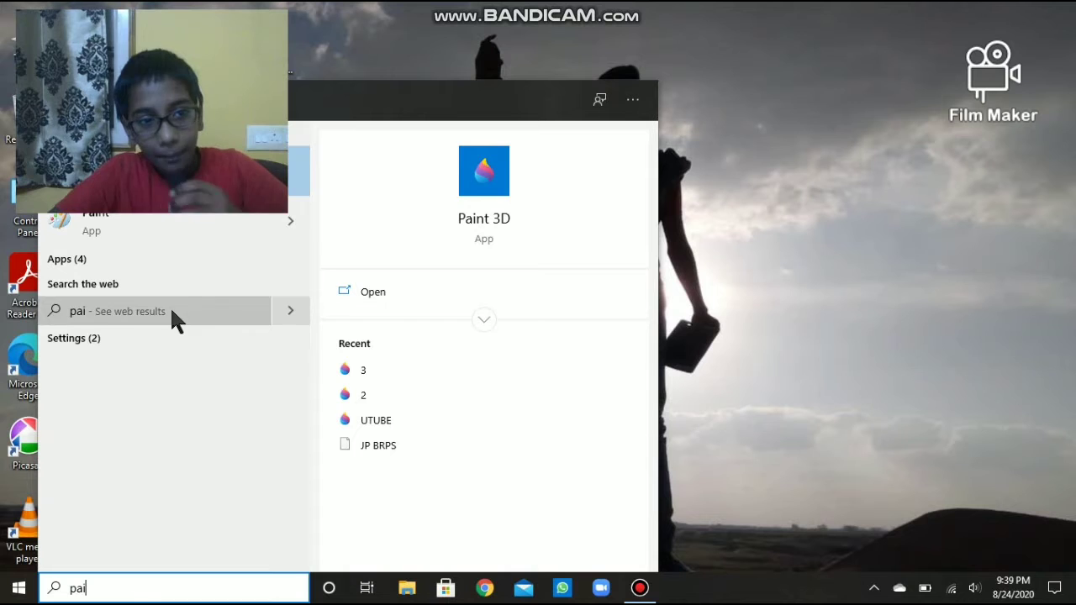
left_click(185, 221)
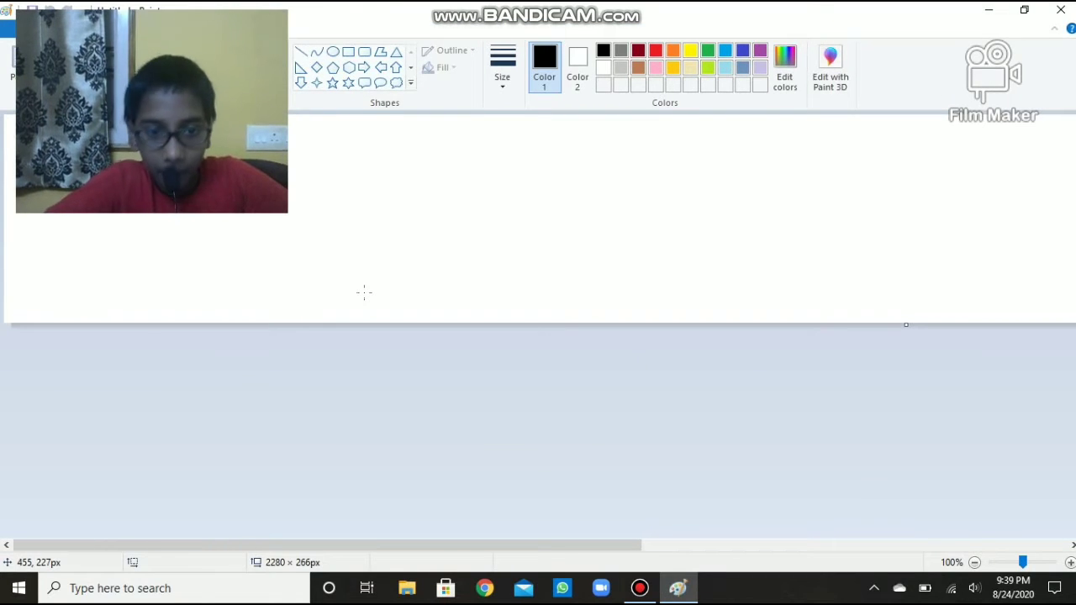
Extend the blank canvas downward to 2280 × 563 px.
left_click(407, 272)
key("ctrl+z")
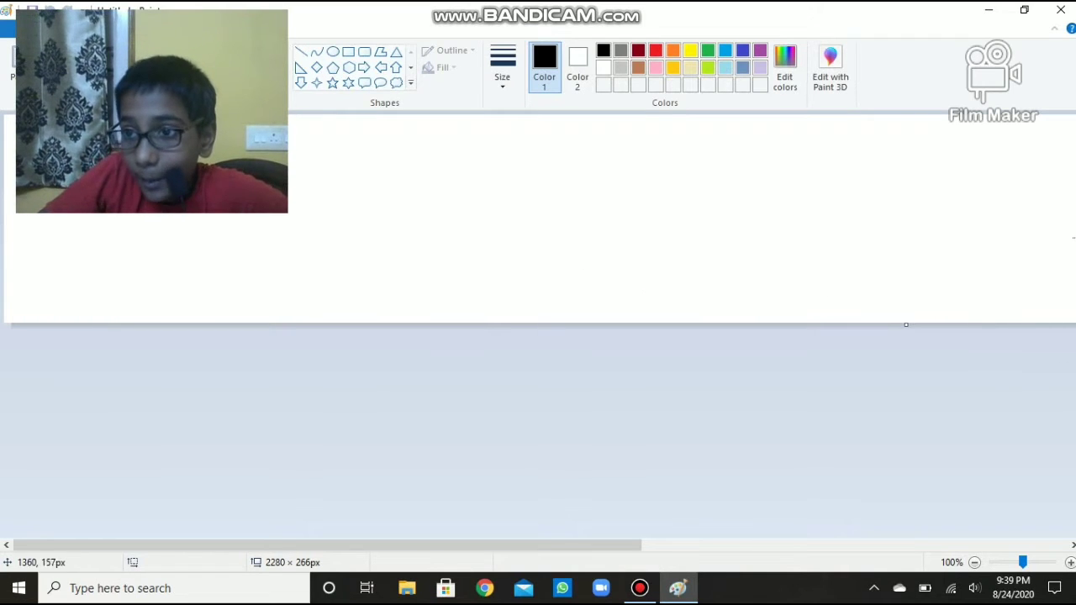
left_click(773, 308)
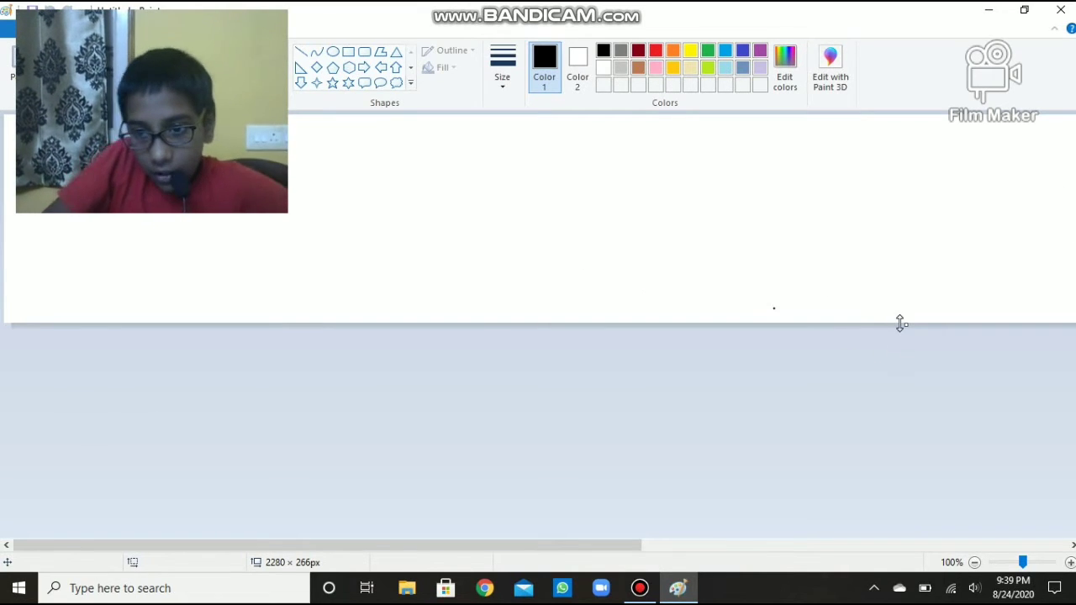
left_click_drag(906, 328, 923, 565)
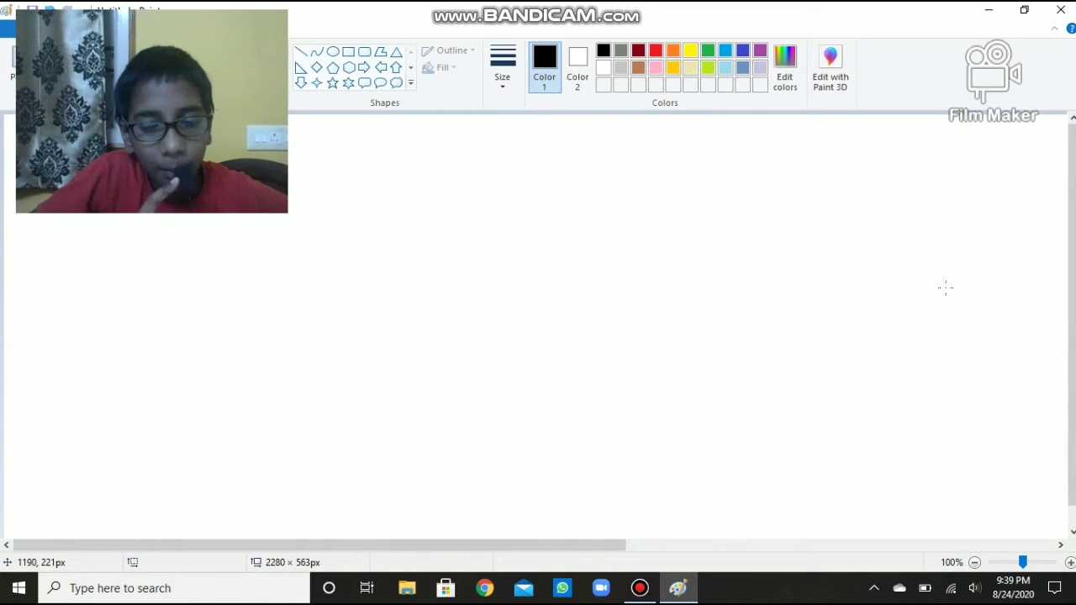
Minimize Paint and try to use the Camera app in a maximized window, closing it at the end.
left_click(989, 11)
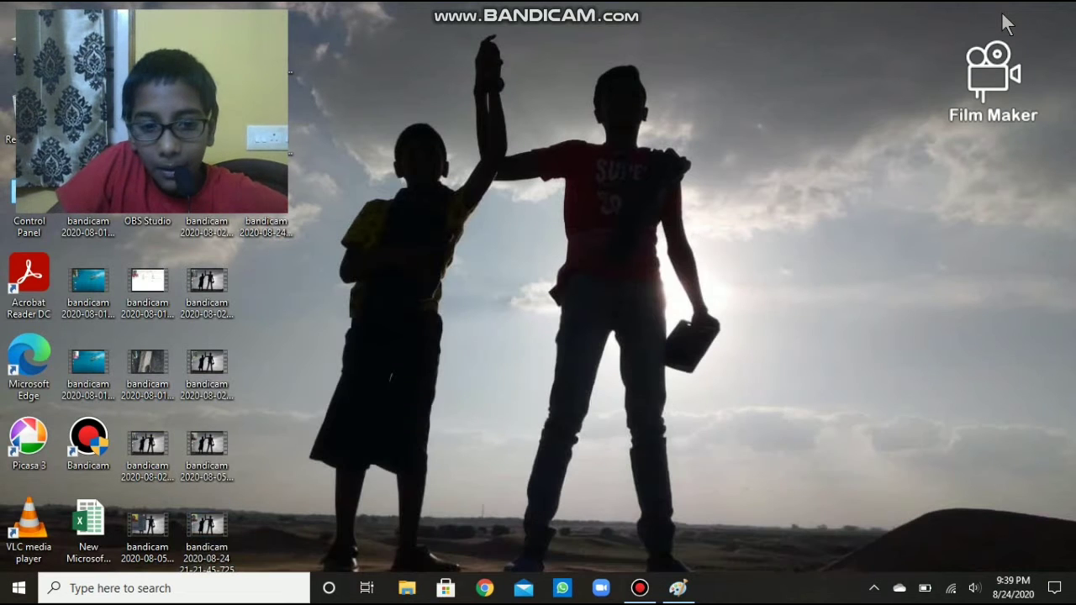
left_click(159, 587)
type("camera")
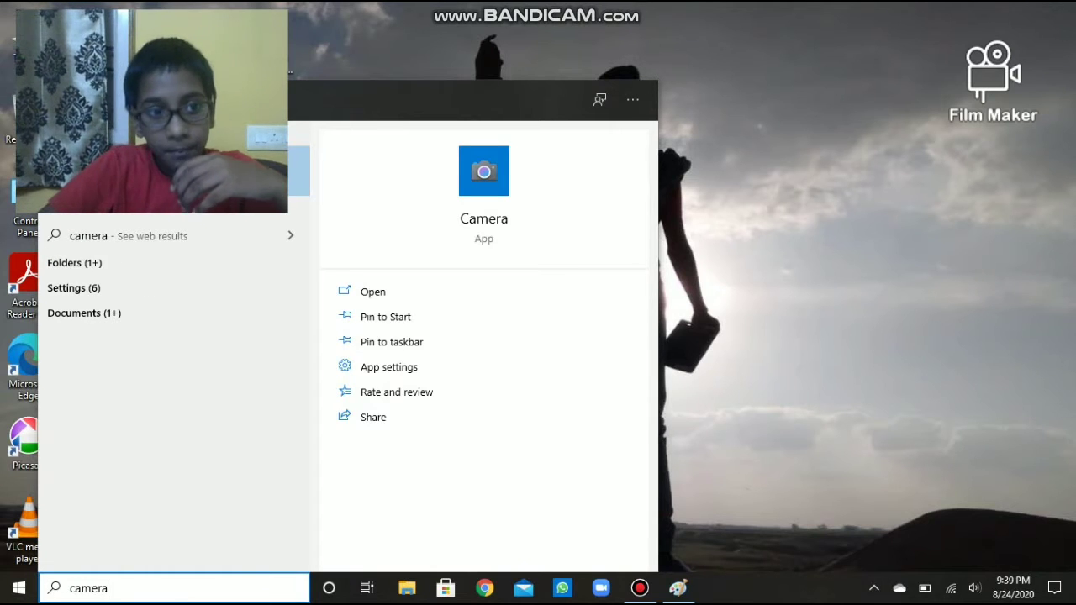
key("Return")
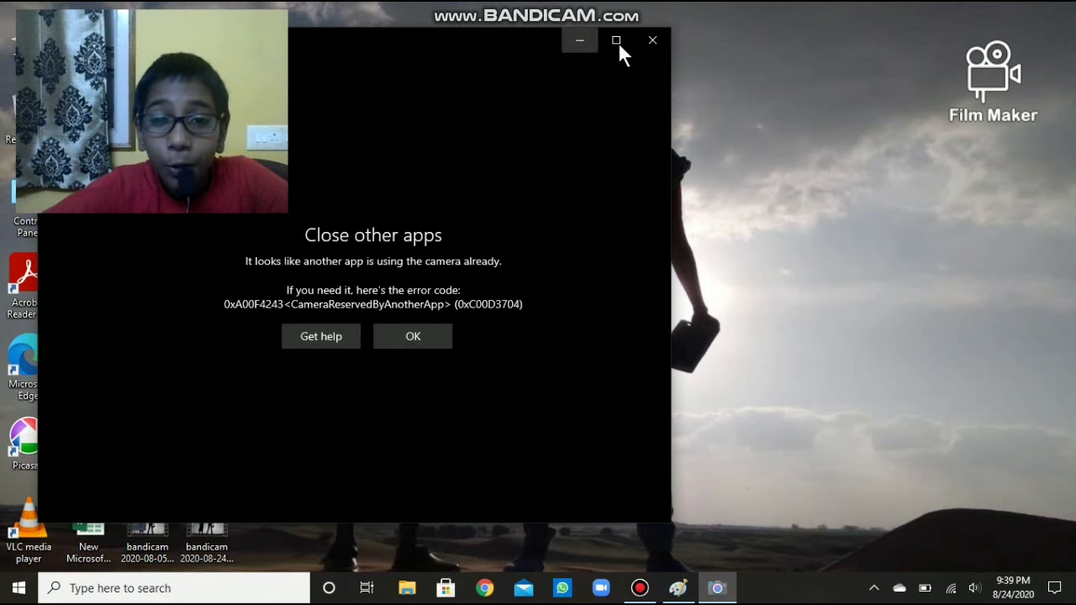
left_click(621, 41)
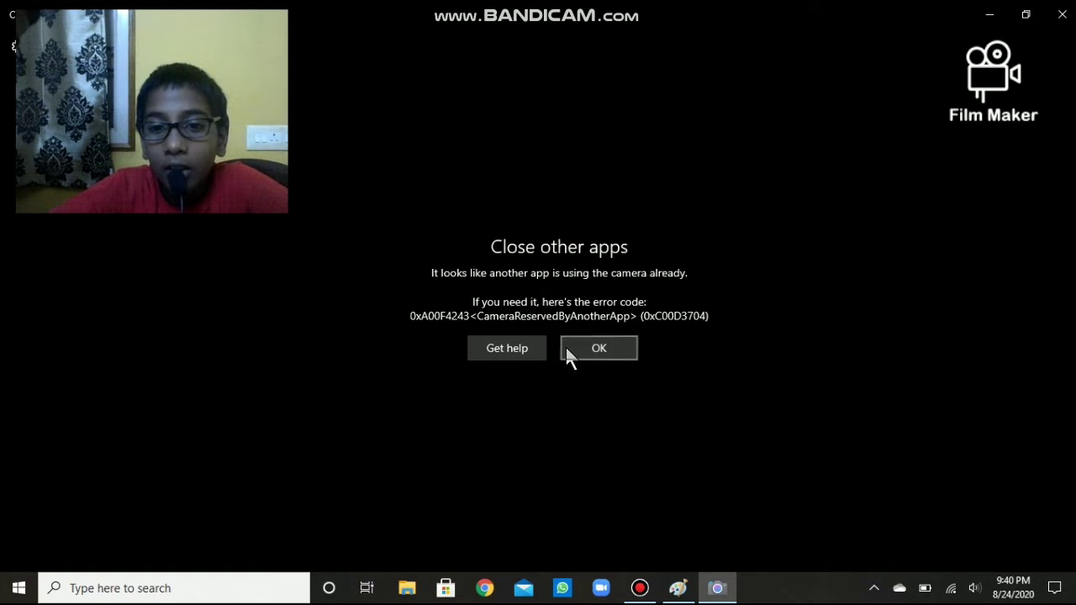
left_click(1038, 12)
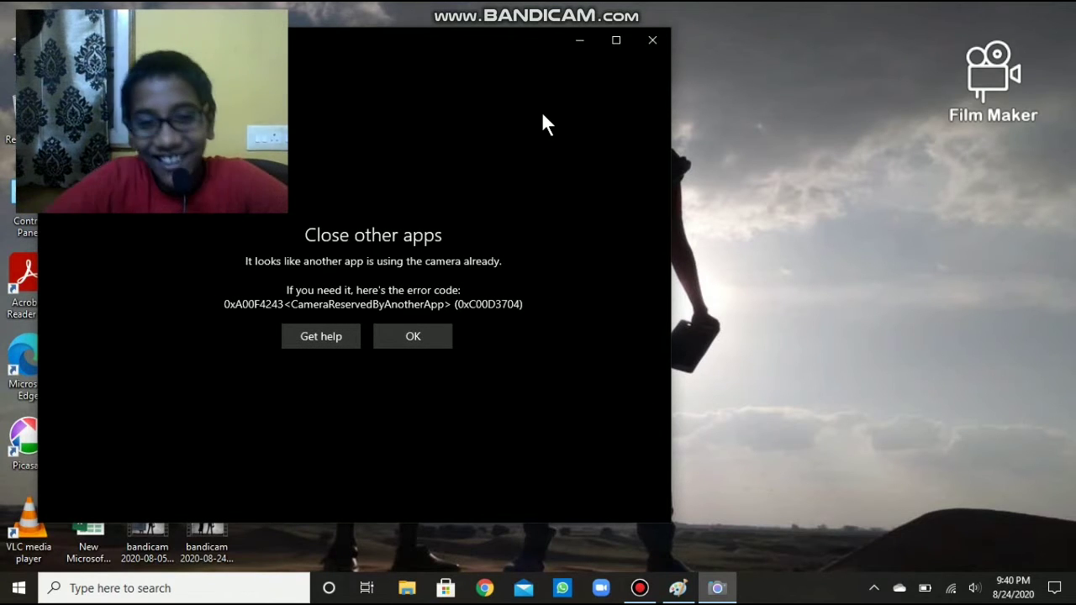
left_click(653, 40)
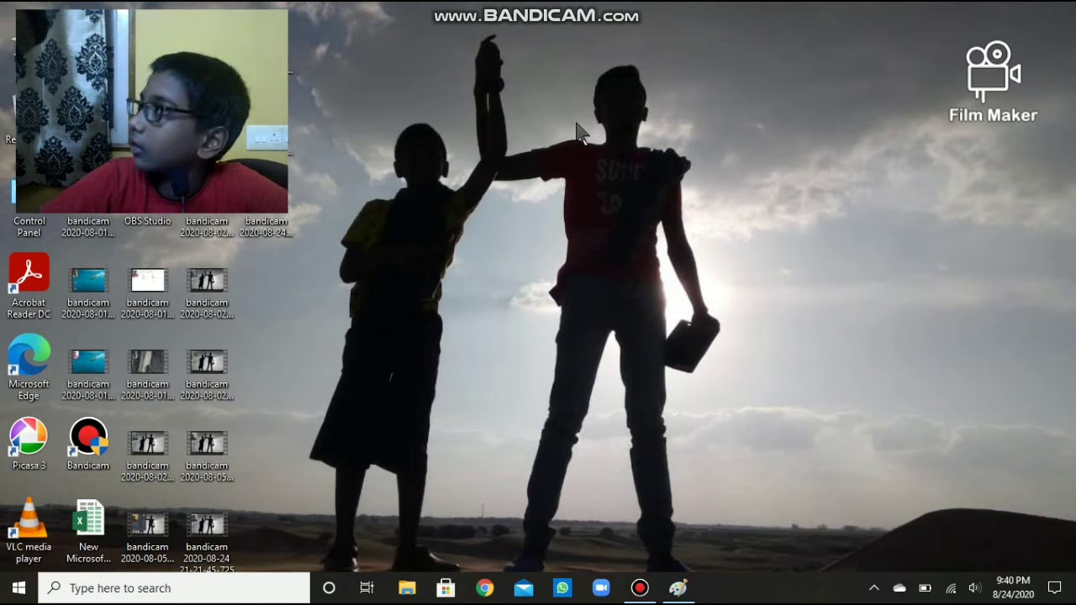
Try once more to start the Camera app with Paint minimized, and close its window.
left_click(677, 589)
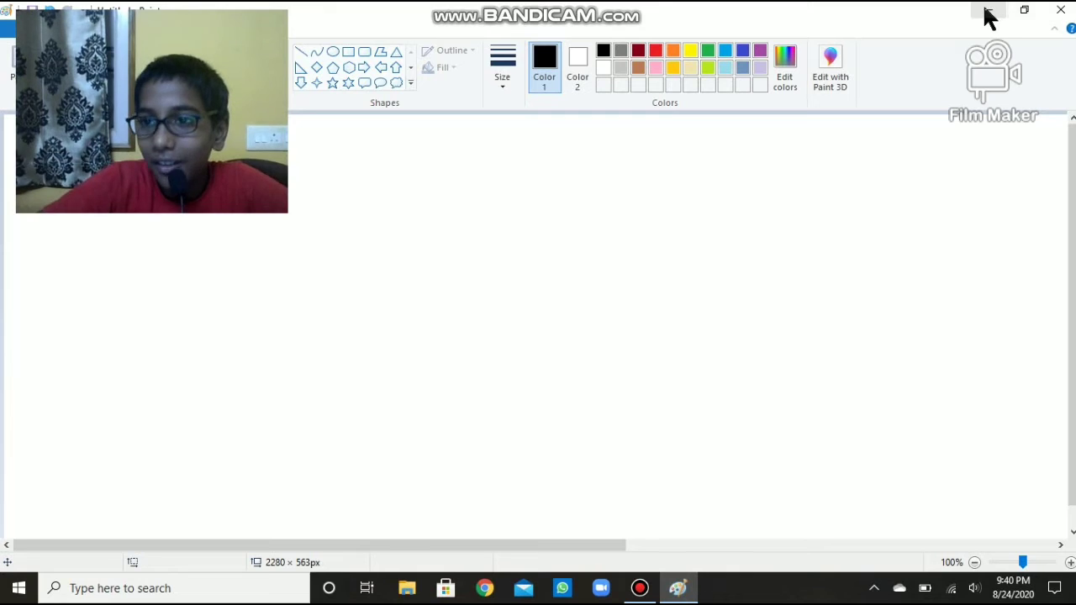
left_click(985, 12)
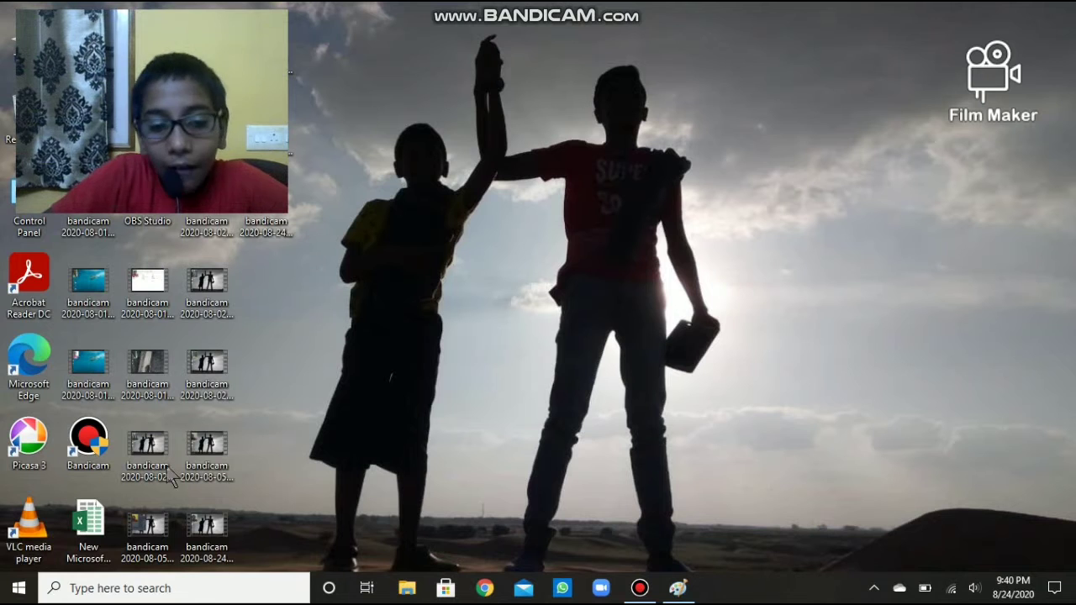
left_click(166, 588)
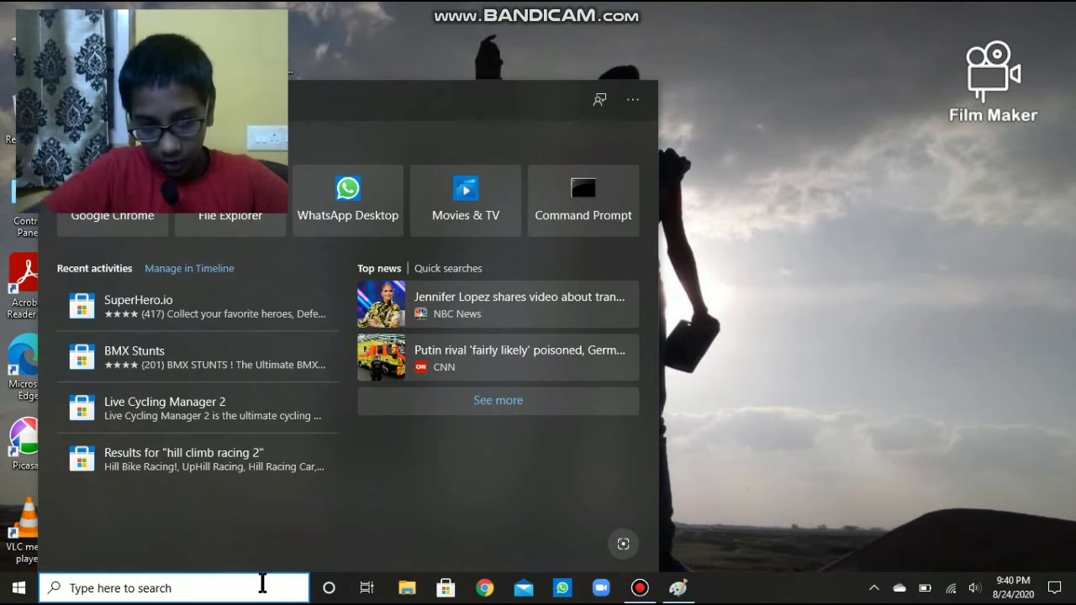
type("cam")
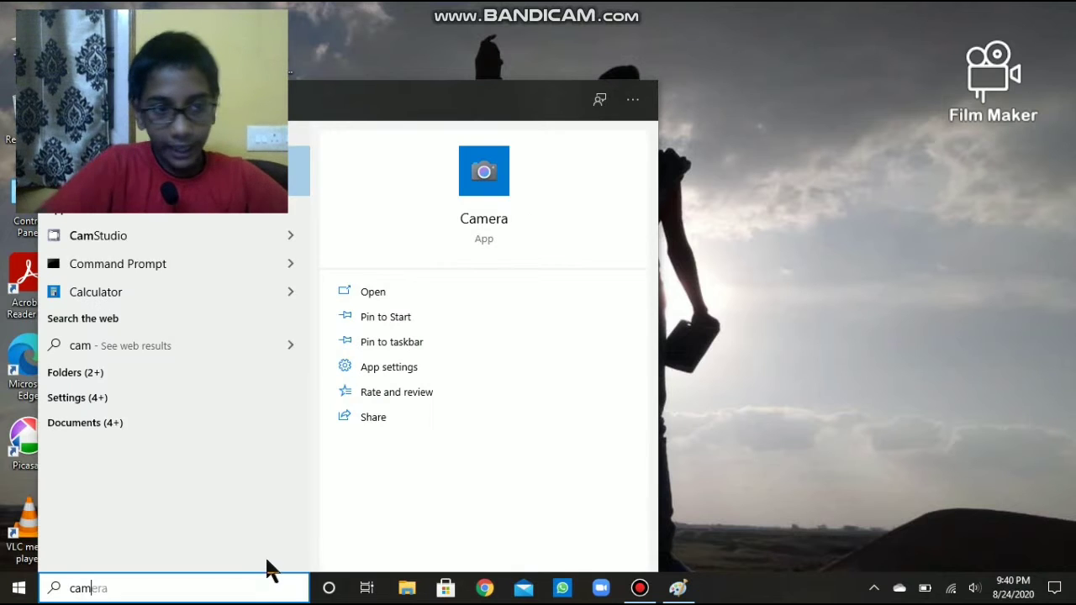
key("Return")
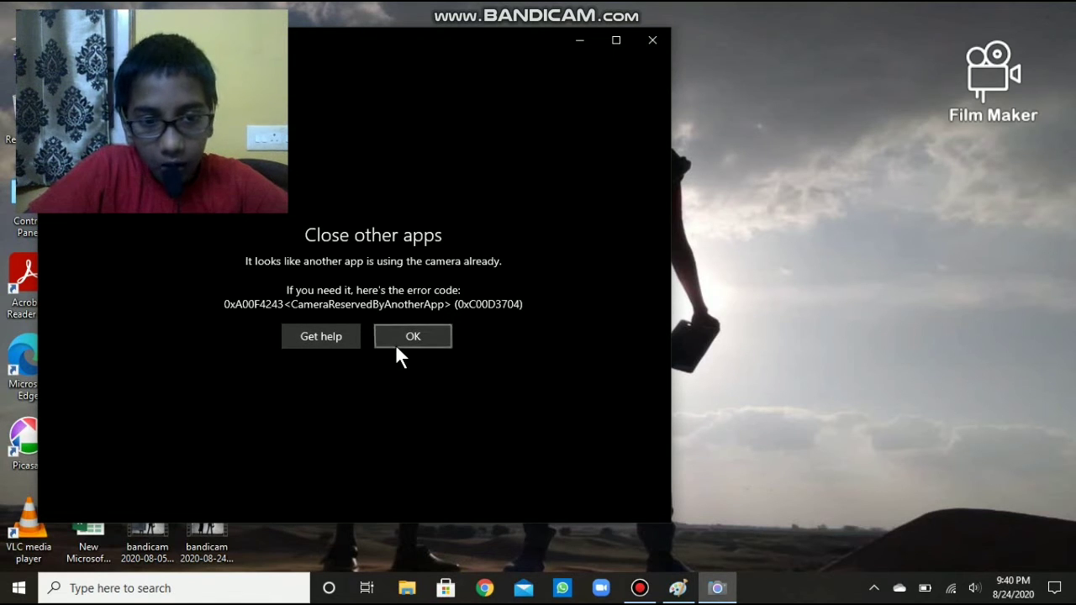
left_click(646, 42)
Look through the Camera Roll, Pictures and Saved Pictures folders in File Explorer for an image.
left_click(412, 591)
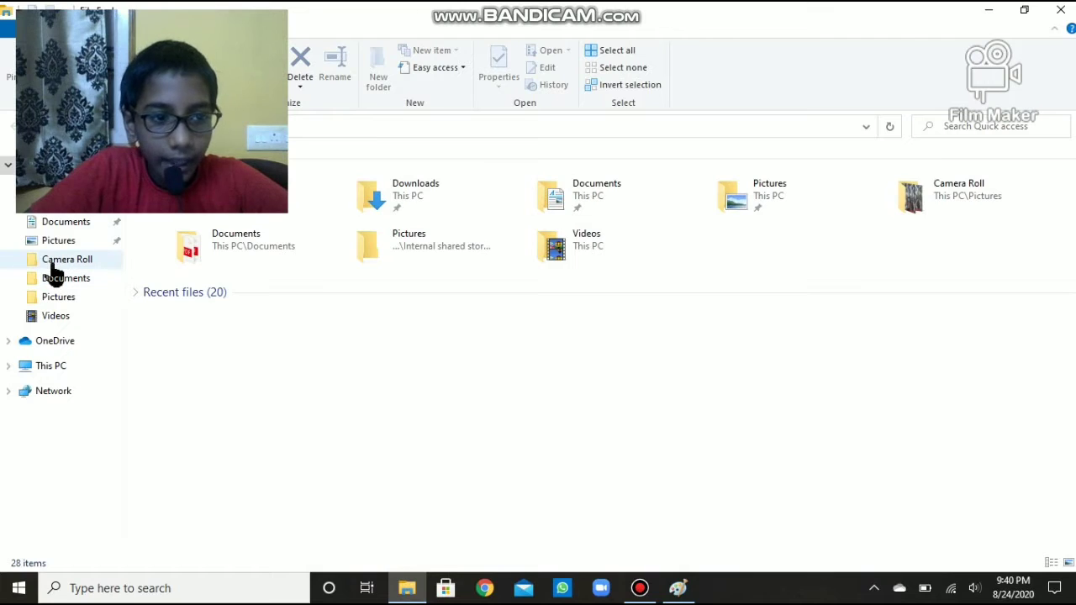
left_click(50, 261)
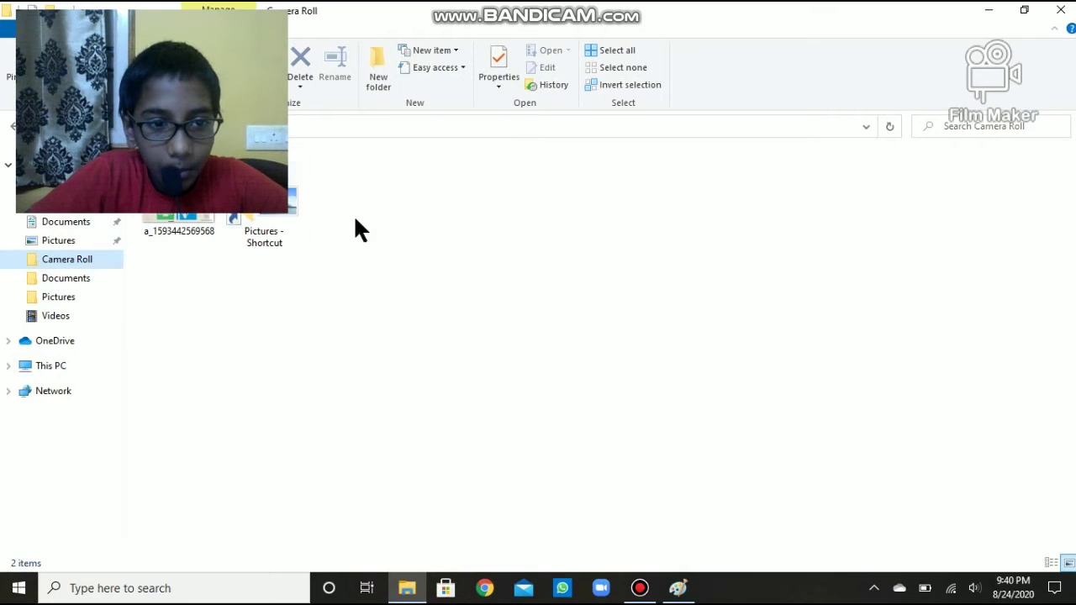
double_click(269, 219)
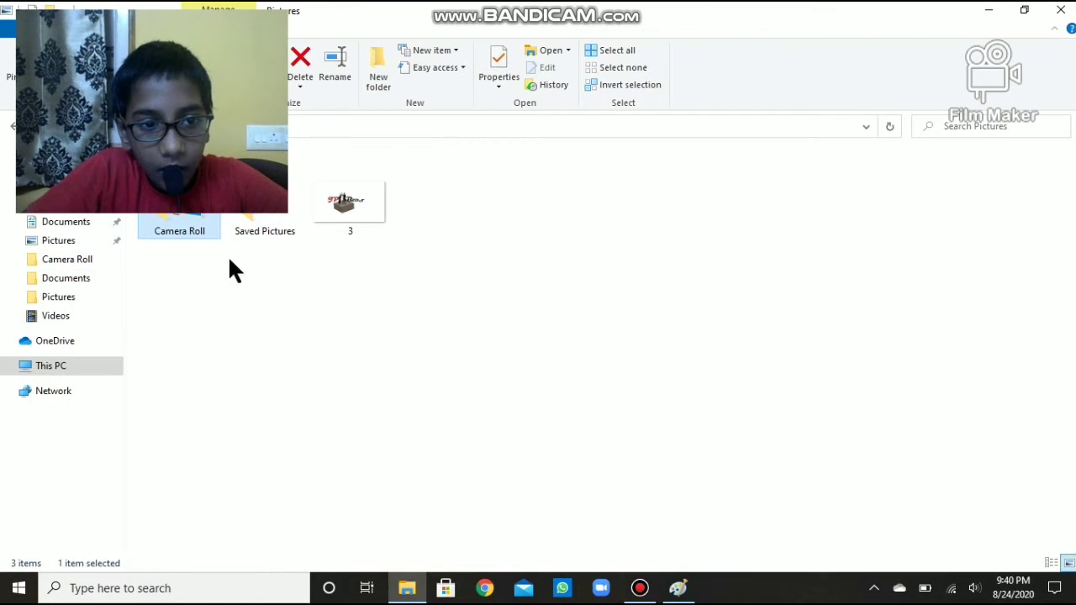
double_click(287, 220)
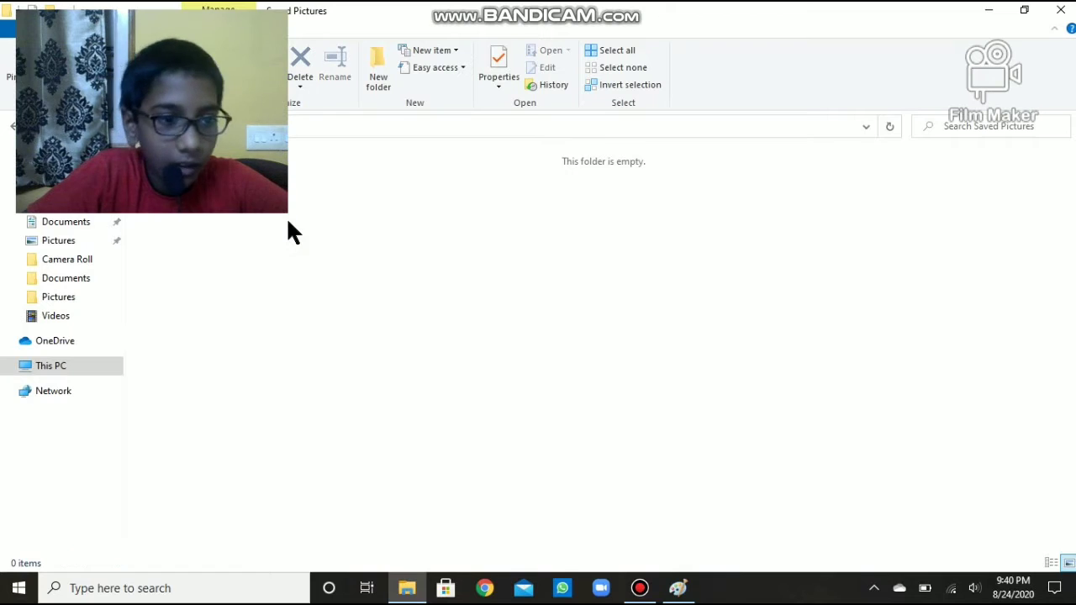
left_click(69, 259)
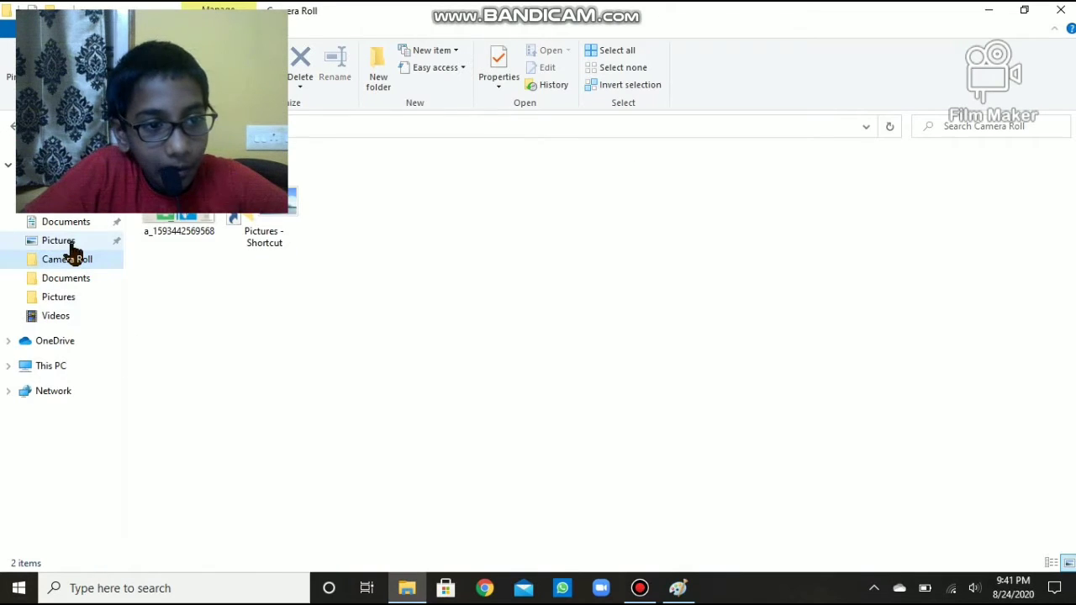
left_click(71, 243)
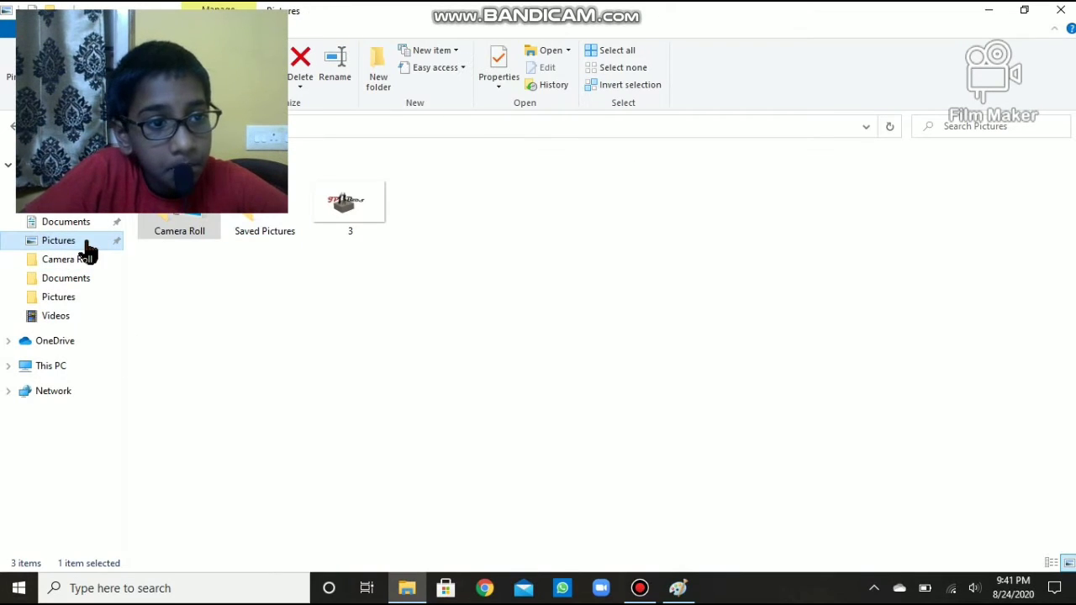
double_click(197, 224)
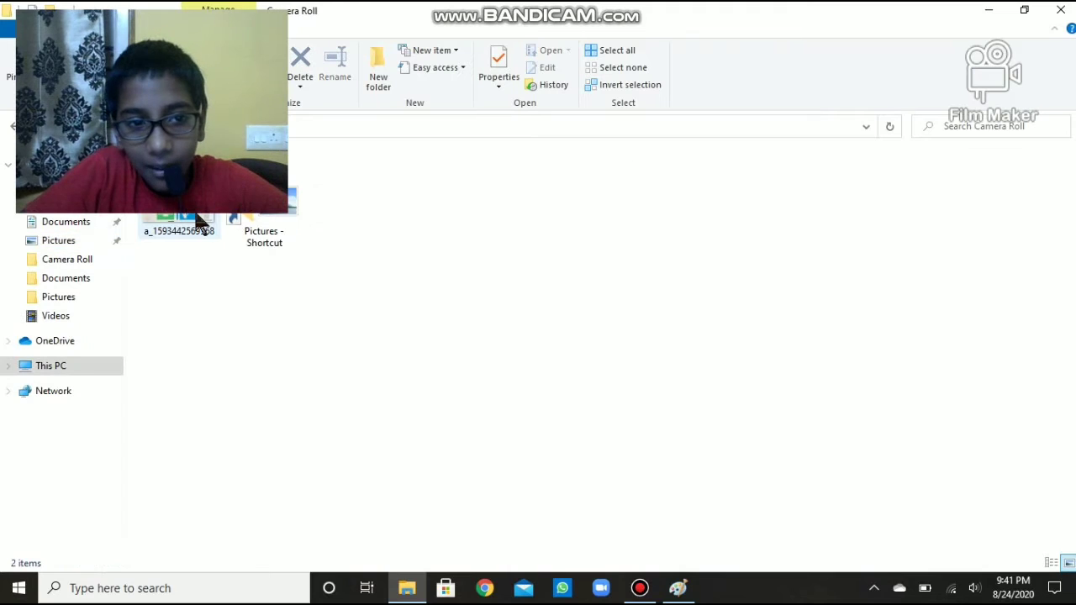
Try to open the connected phone's Pictures folder, and view the drives and folders of This PC instead.
left_click(59, 298)
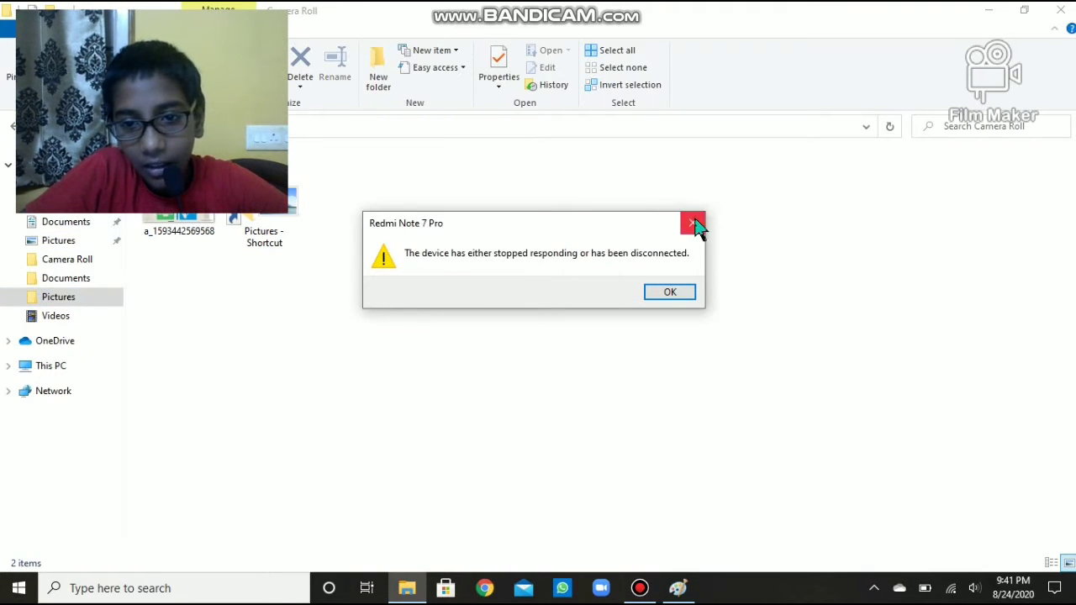
left_click(696, 223)
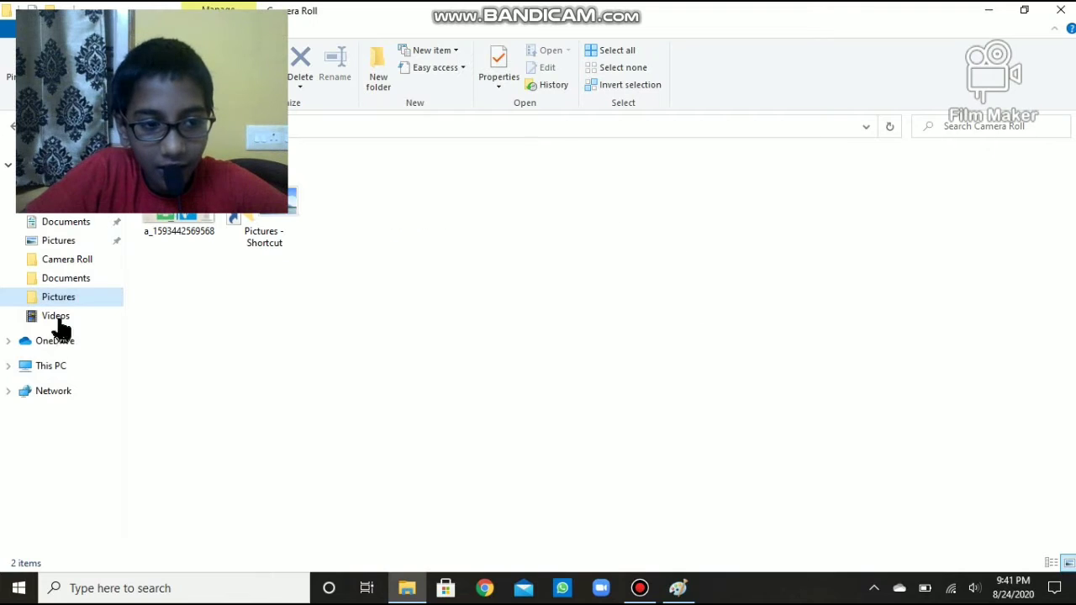
left_click(38, 367)
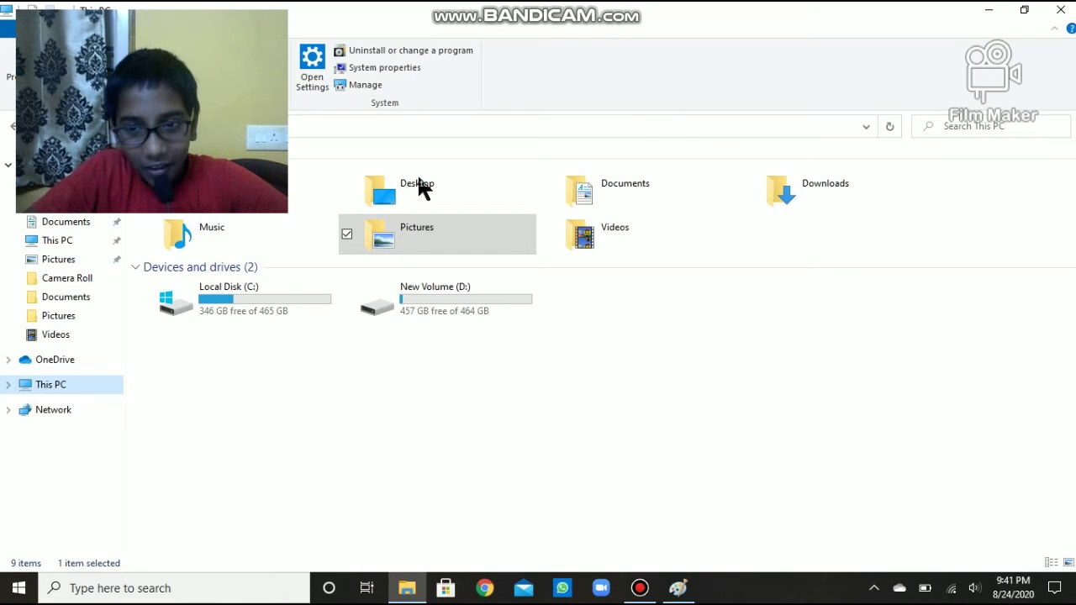
Search the system for "paint" and launch Paint again with a blank canvas.
mouse_move(593, 15)
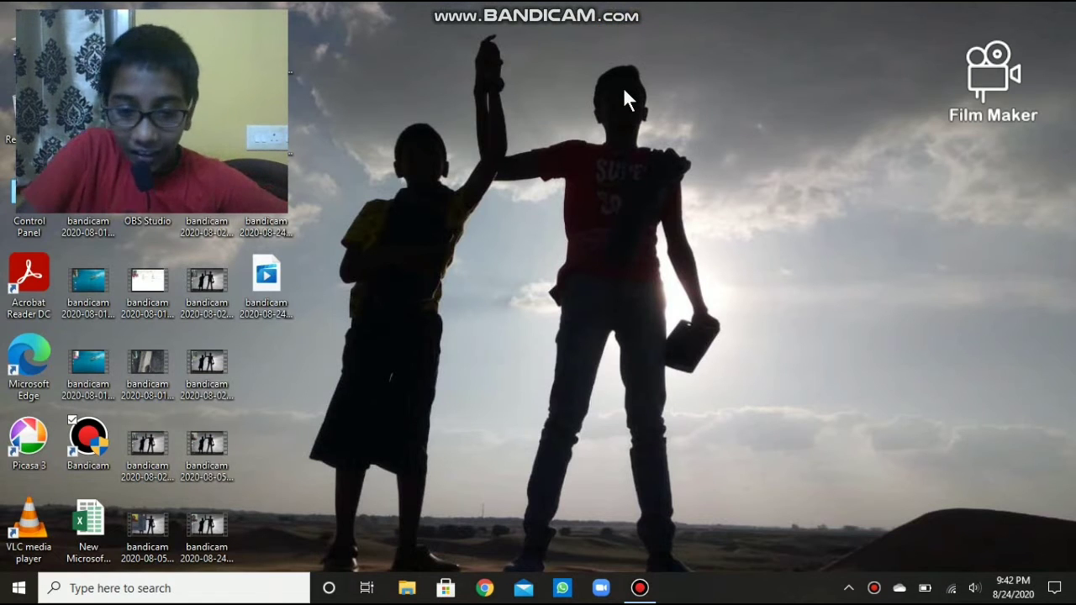
left_click(137, 589)
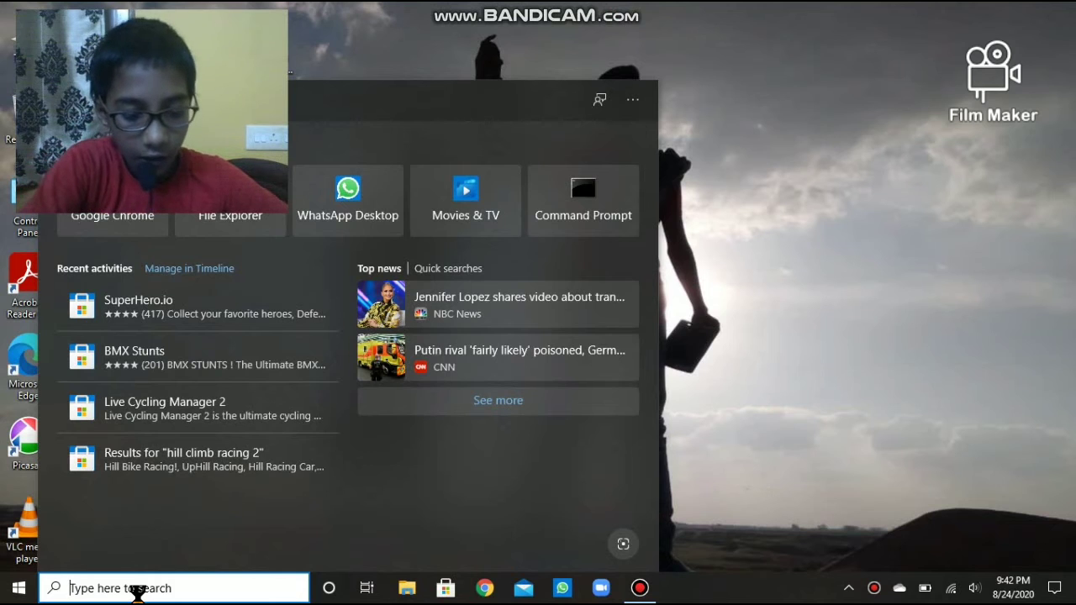
type("ca")
key("BackSpace")
key("BackSpace")
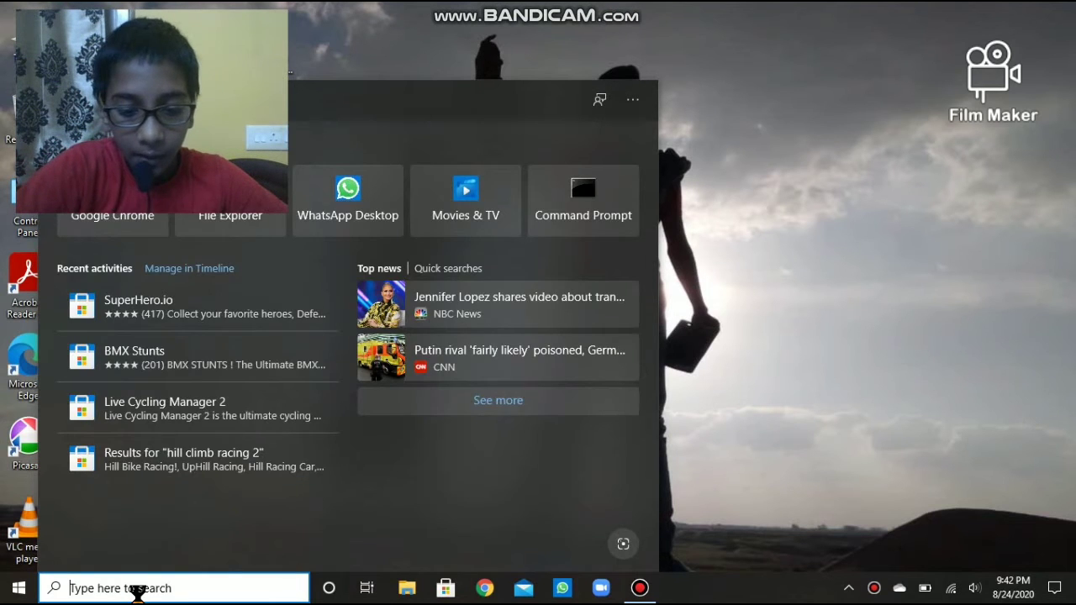
type("o")
key("BackSpace")
type("ai")
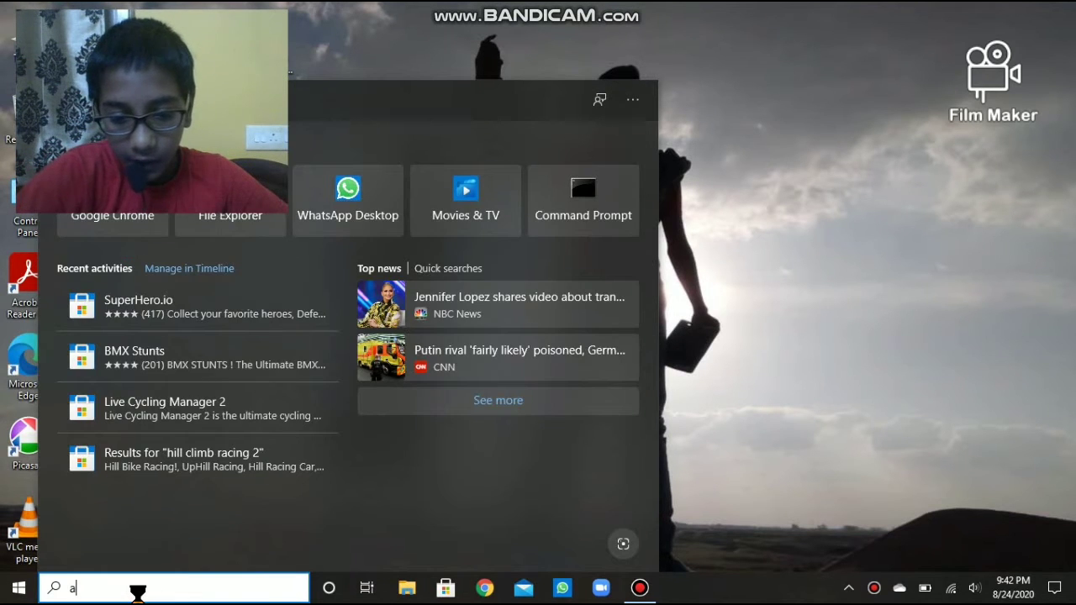
key("BackSpace")
key("BackSpace")
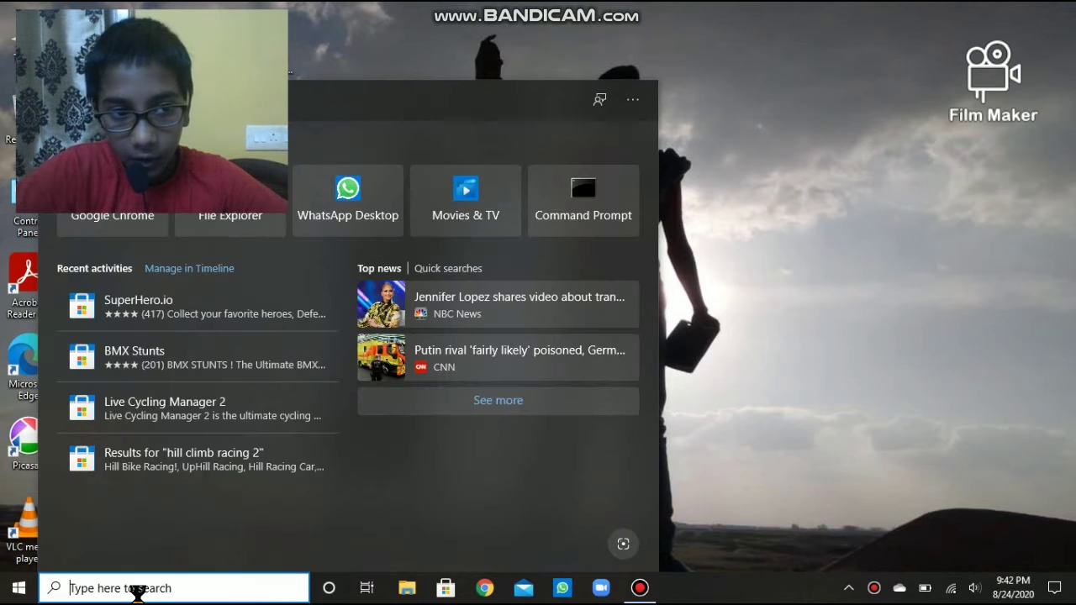
type("paint")
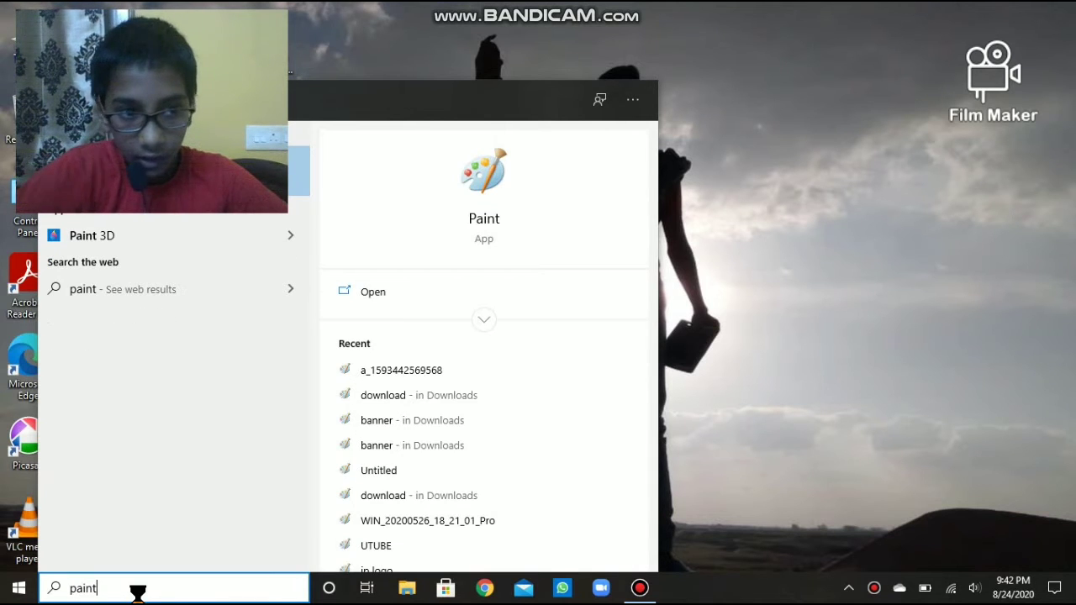
key("Return")
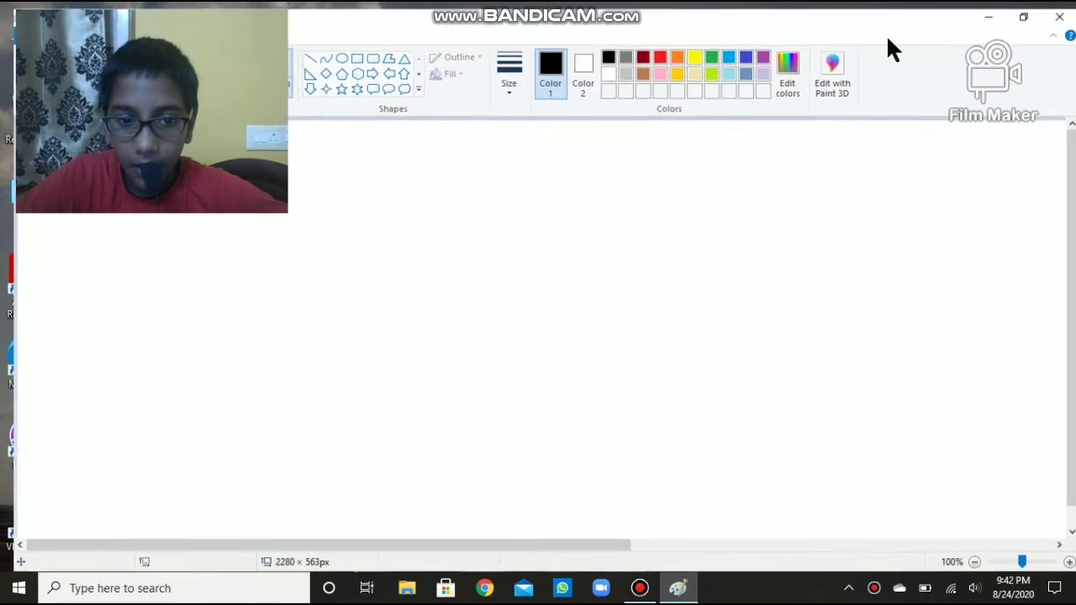
left_click(891, 37)
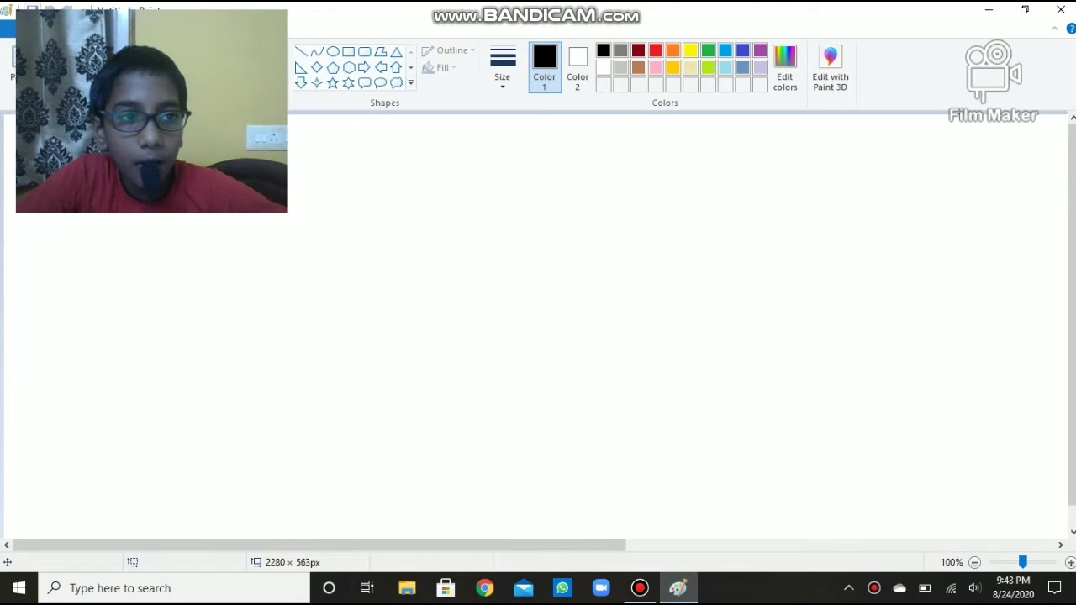
Paste the stored picture WIN_20200824_21_42_08_Pro from the Camera Roll onto the canvas and stretch it to about 1326 px wide.
left_click(8, 29)
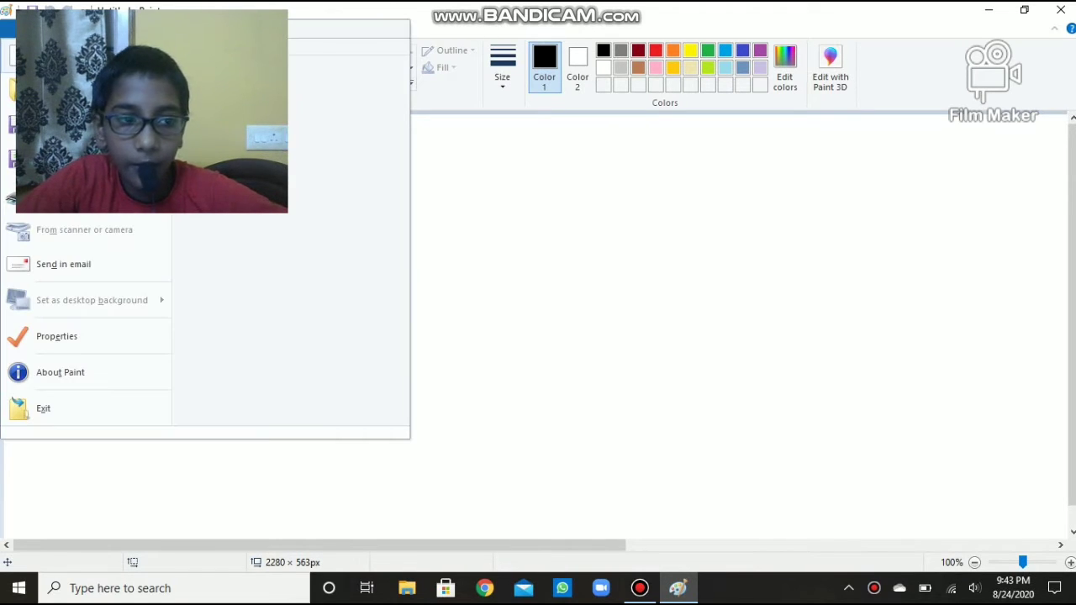
left_click(593, 181)
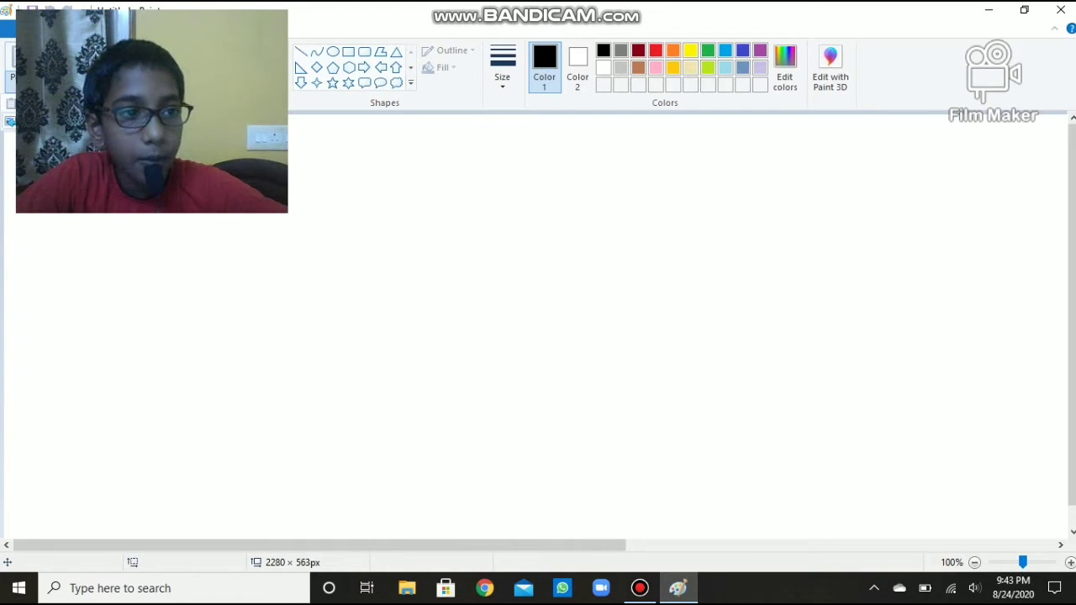
left_click(10, 121)
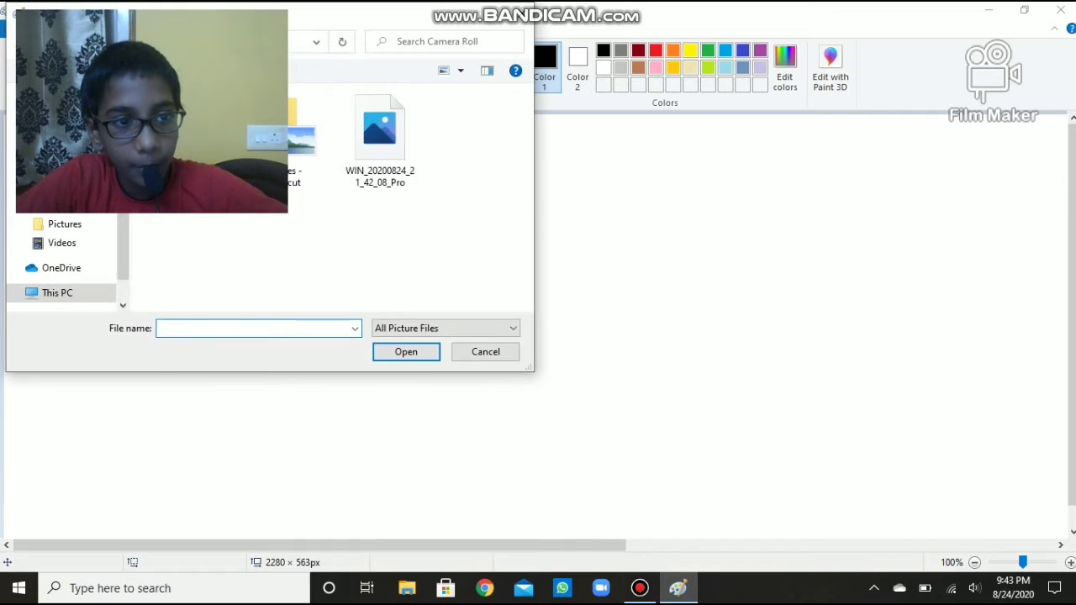
double_click(378, 143)
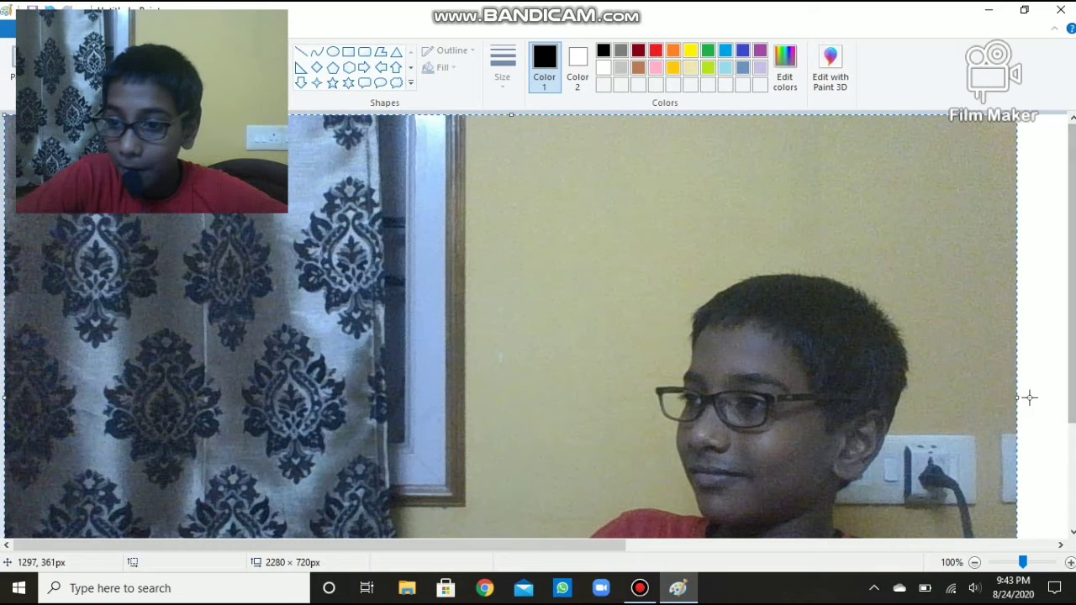
left_click_drag(1017, 398, 1052, 399)
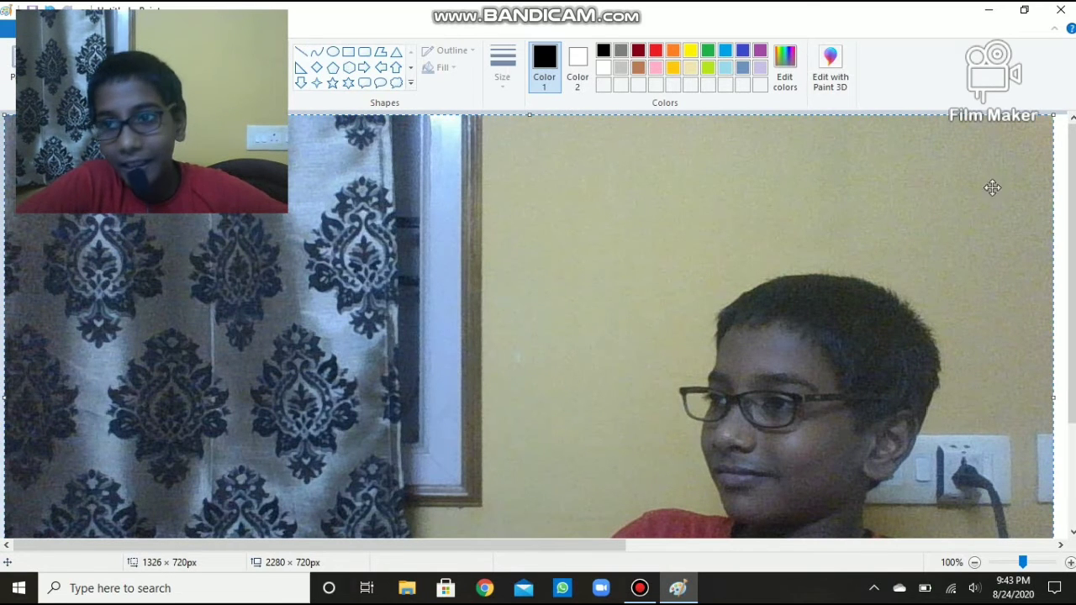
Minimize Paint, switch to Chrome and open the bookmarked Google home page.
left_click(990, 12)
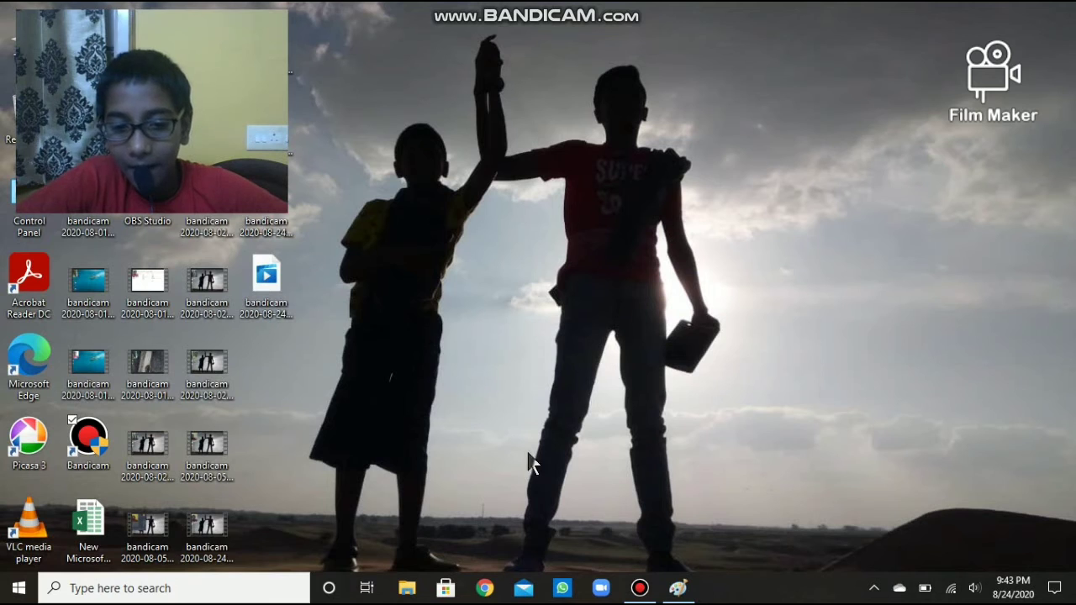
left_click(486, 587)
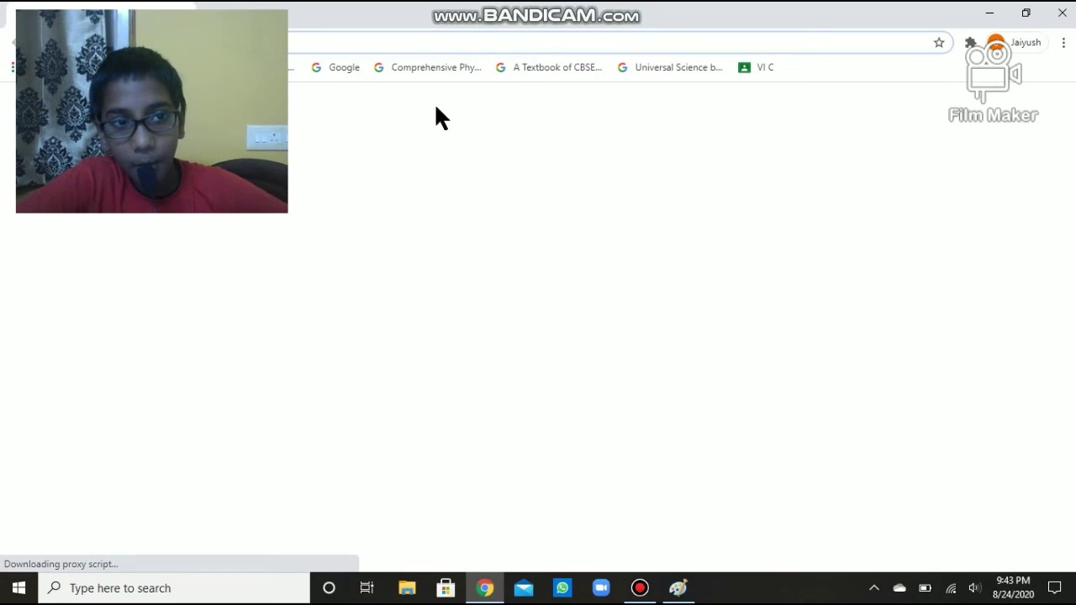
left_click(344, 68)
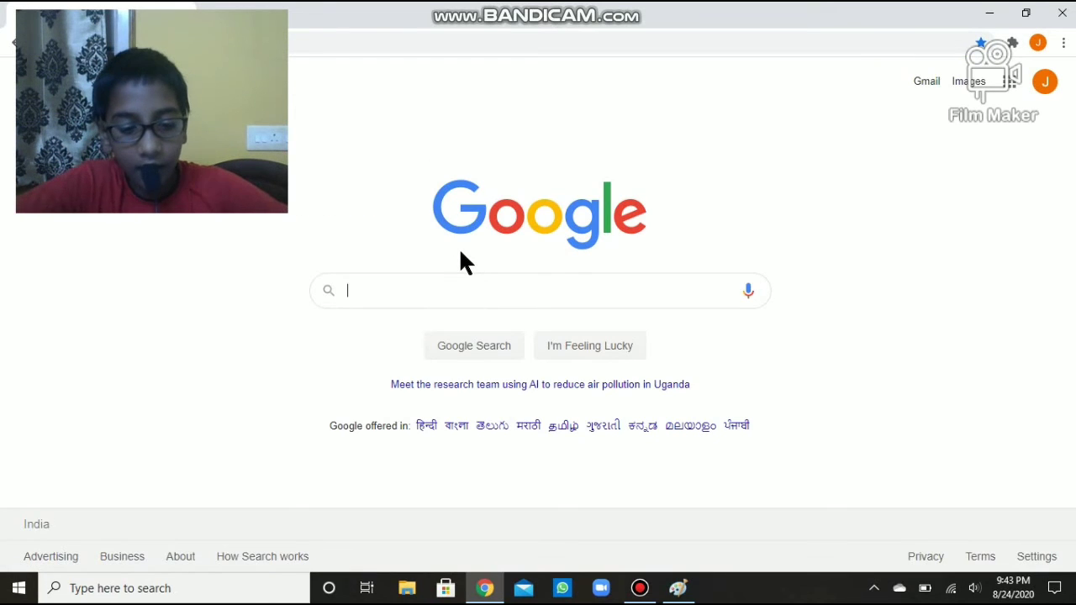
Search Google for the suggested query "how to create thumbnail for youtube in tamil".
type("how")
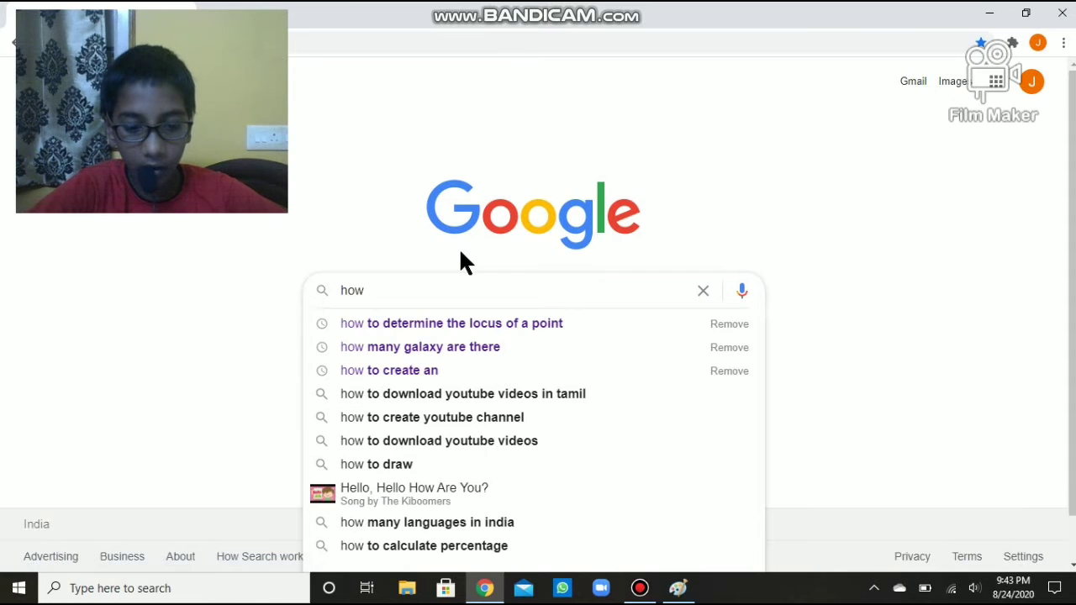
type(" to cre")
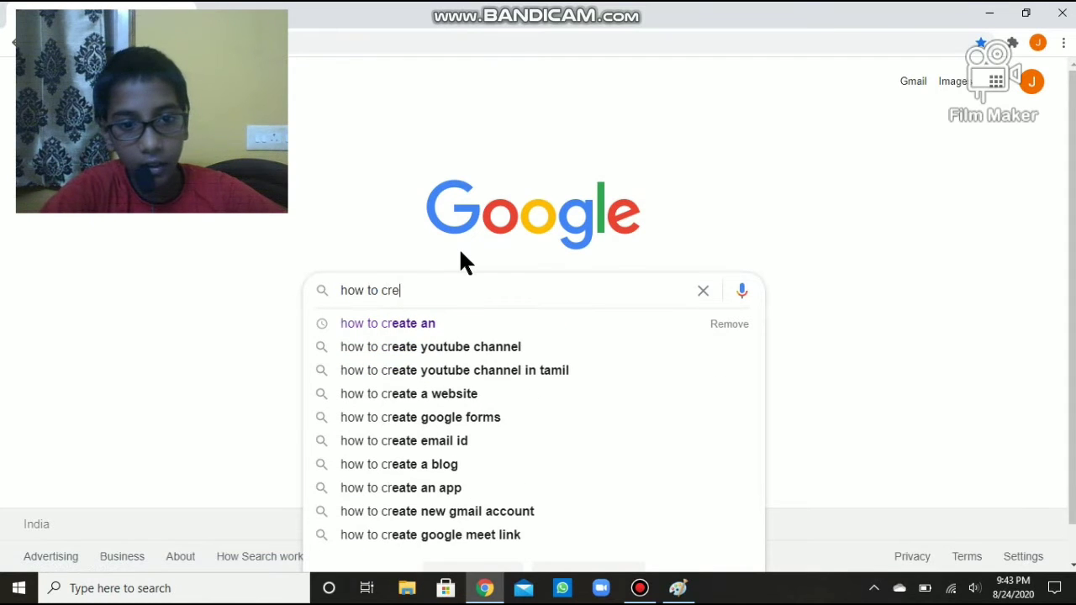
type("ate")
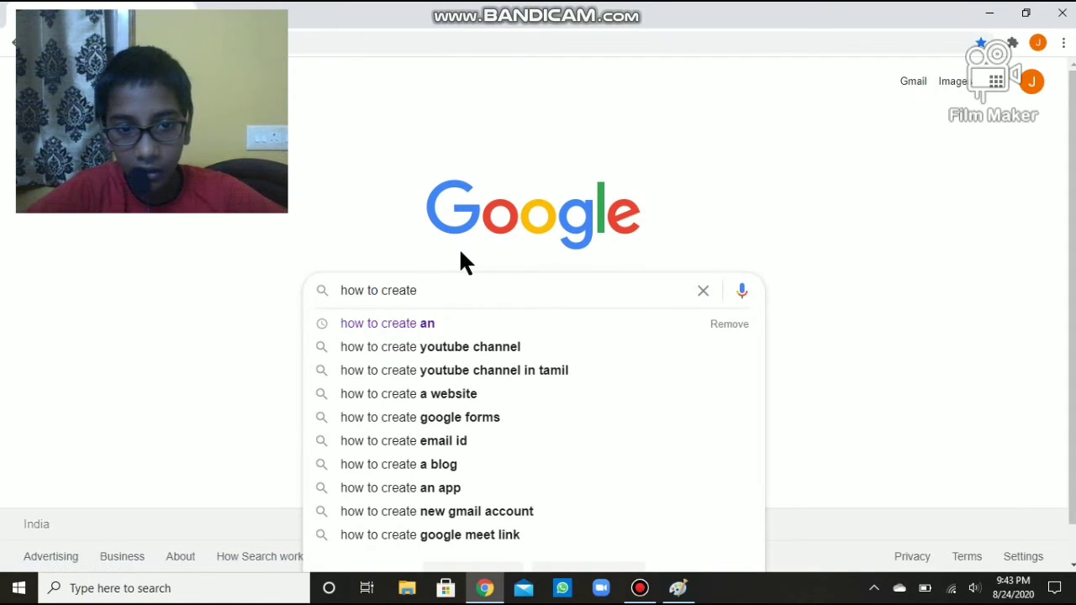
type(" thu")
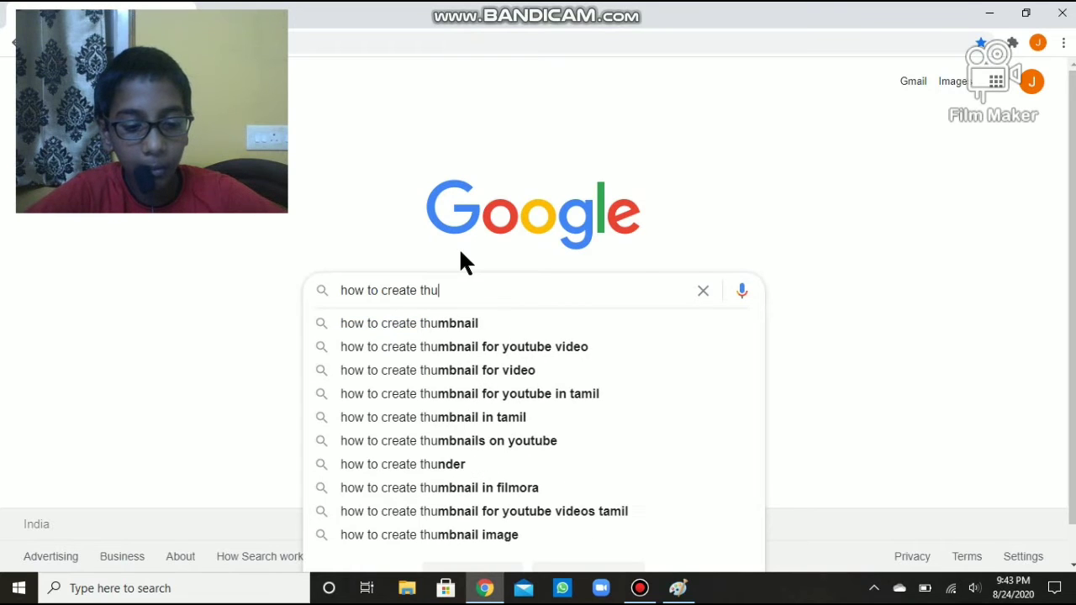
type("bn")
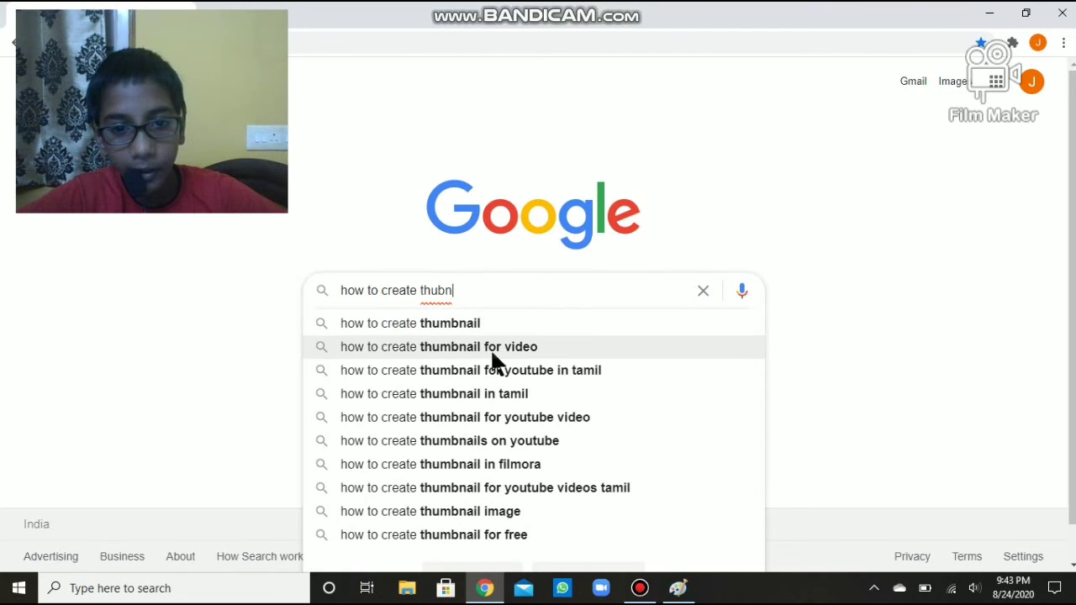
left_click(503, 376)
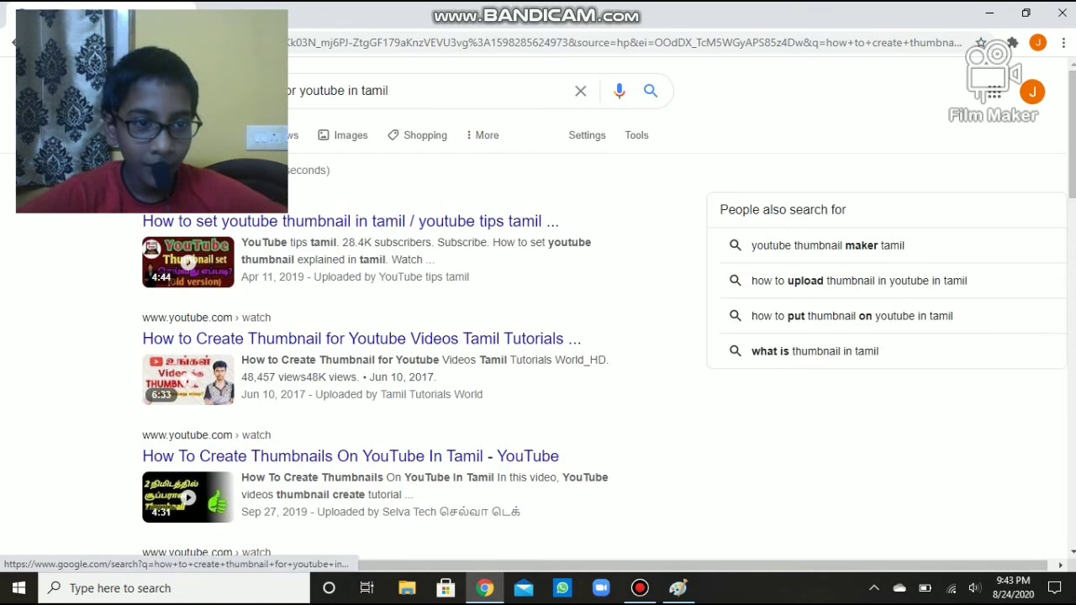
Show the image results for the thumbnail query and start editing the search text.
left_click(338, 141)
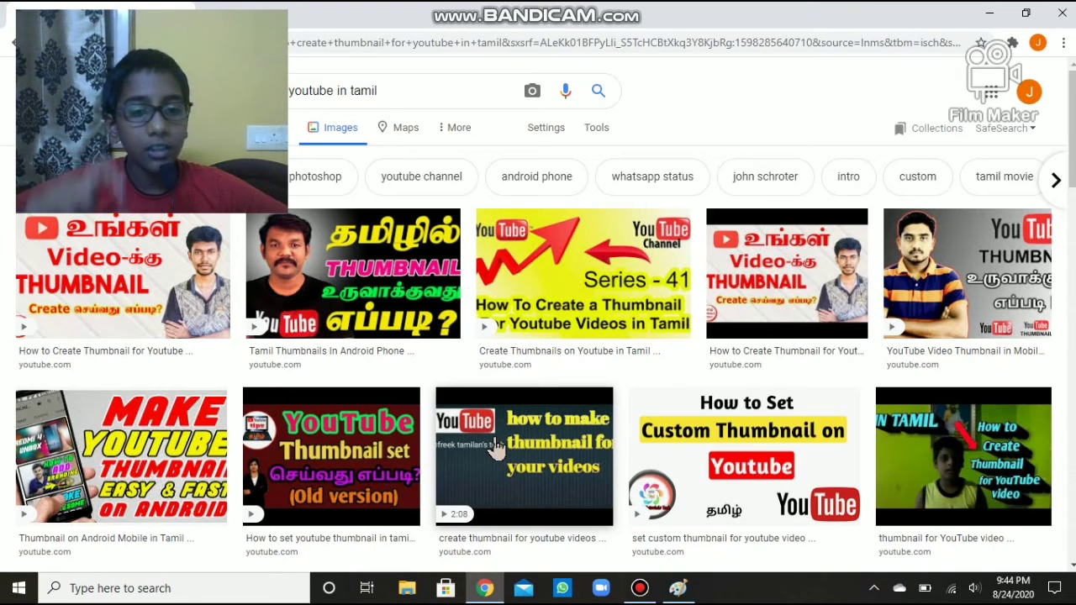
left_click(401, 95)
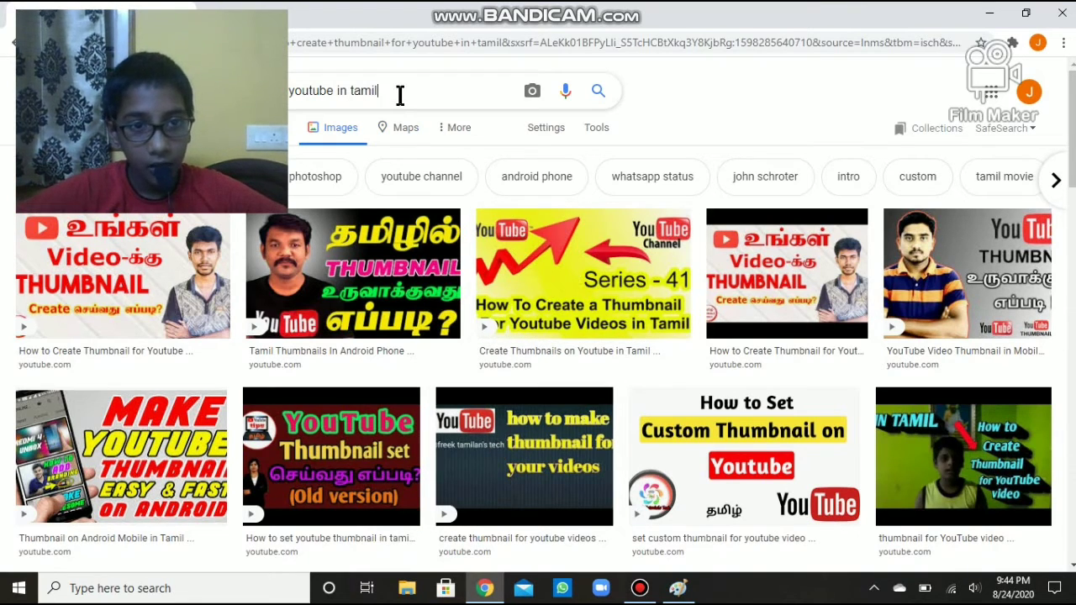